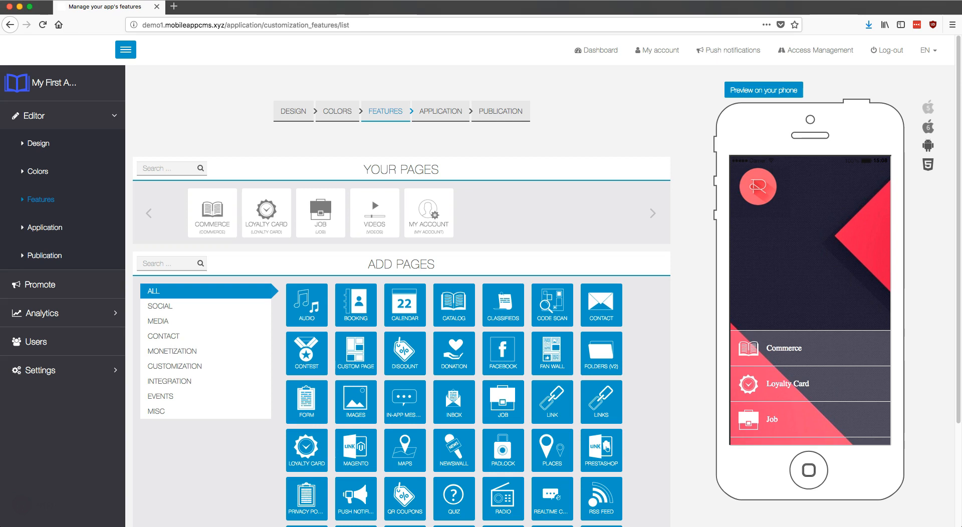
- Open the settings of the existing Videos page and start a new YouTube gallery named MonsieurMV
click(602, 222)
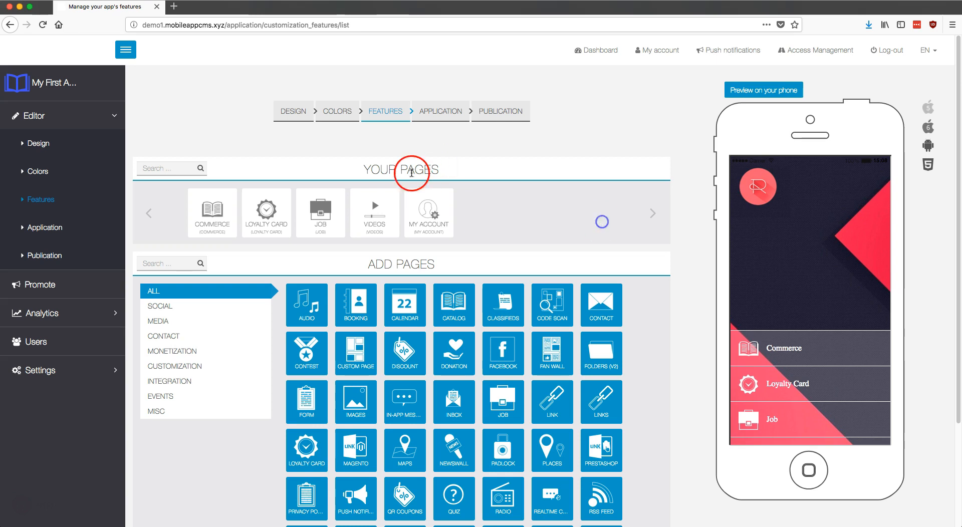
click(377, 217)
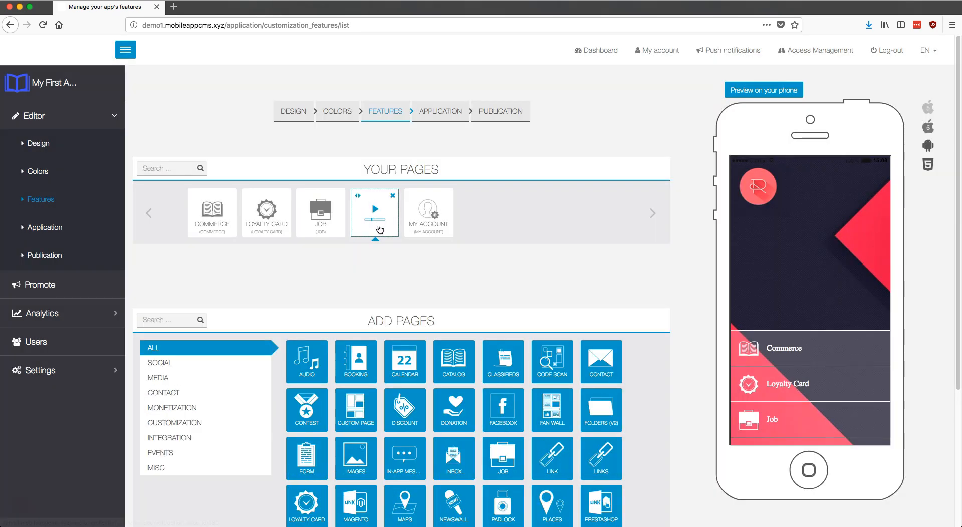
click(646, 333)
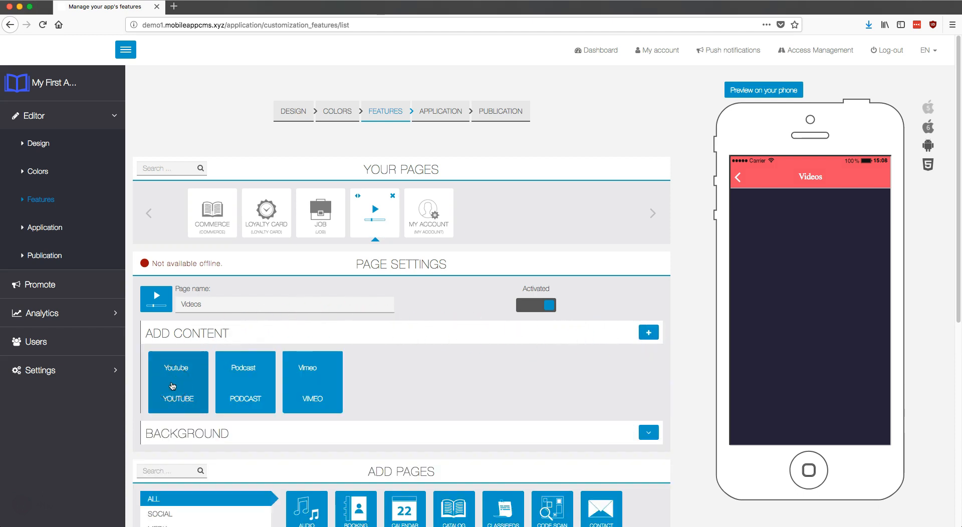
click(173, 386)
click(249, 381)
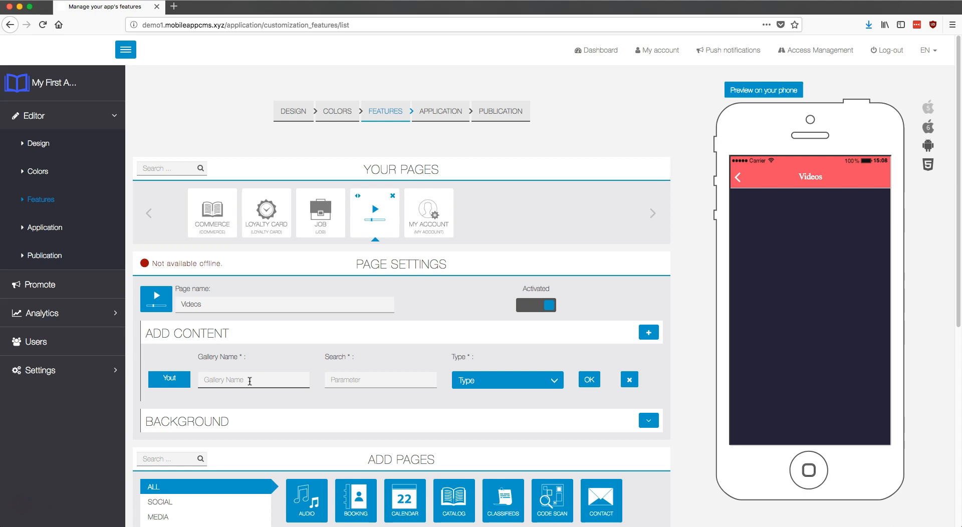
text(MonsieurMV)
key(Tab)
click(410, 378)
text(https://youtube.com/user/monsieurmv)
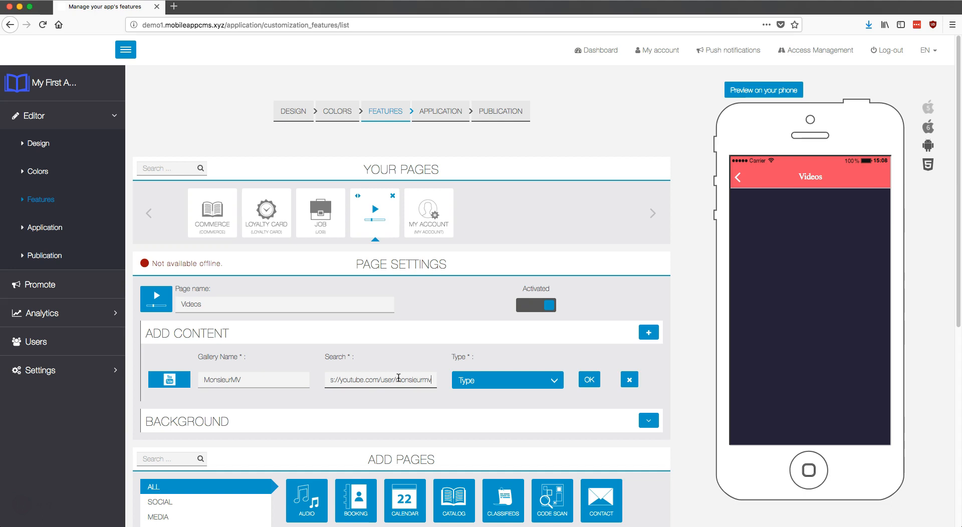
drag(395, 379, 306, 382)
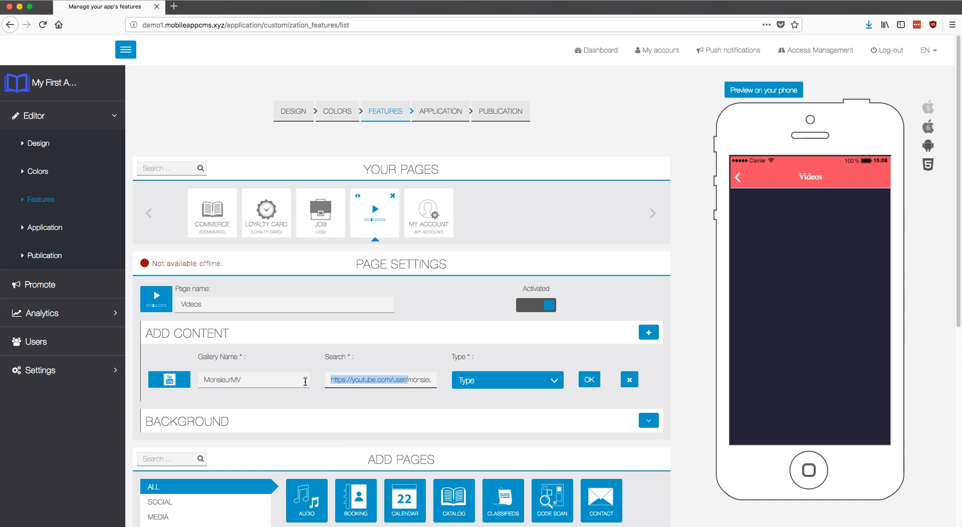
key(BackSpace)
drag(382, 379, 304, 383)
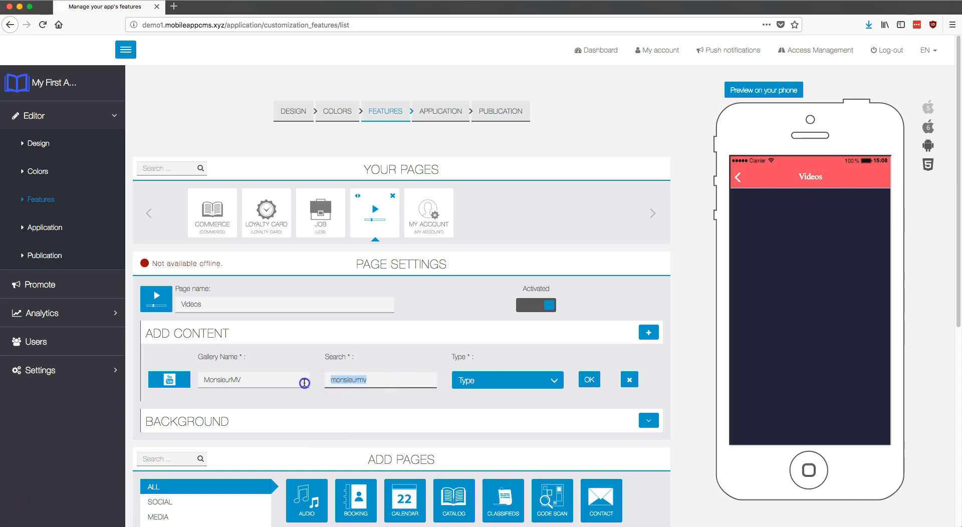
- Set the MonsieurMV gallery's type to Channel and save the gallery
click(499, 379)
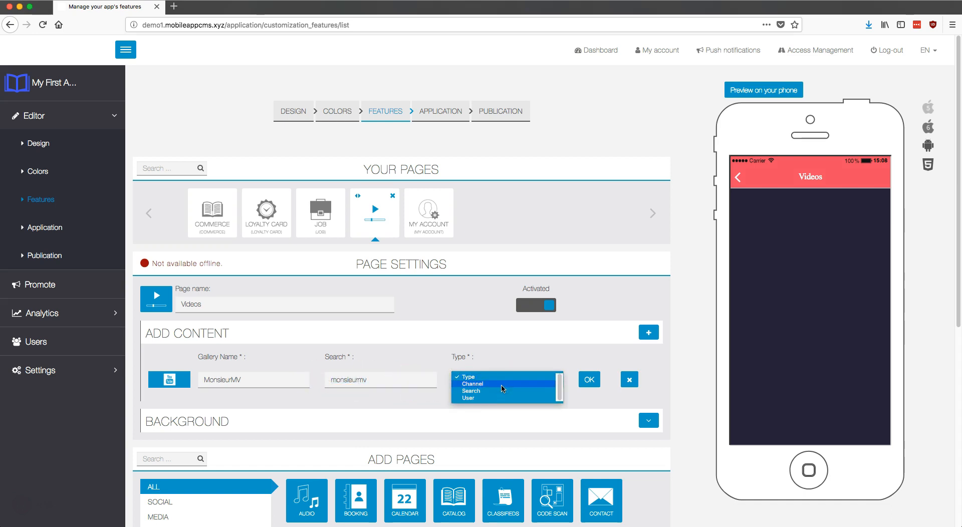
click(502, 388)
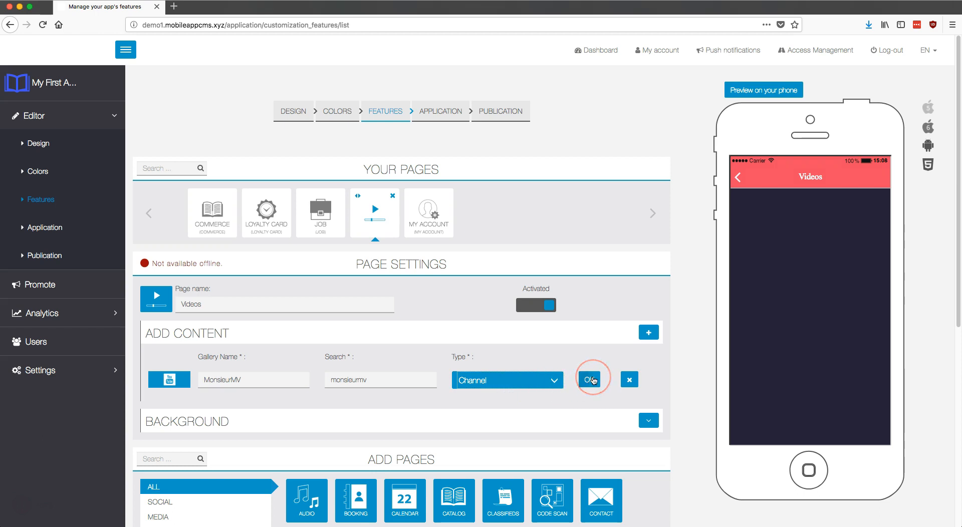
click(592, 380)
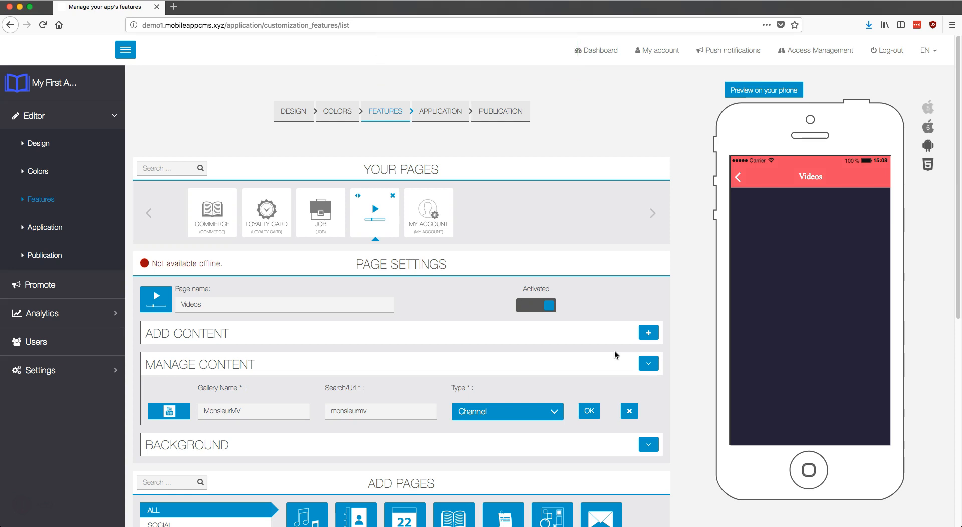
- Start a second YouTube gallery on the Videos page and name it Search Zelda
click(649, 334)
click(648, 333)
click(193, 394)
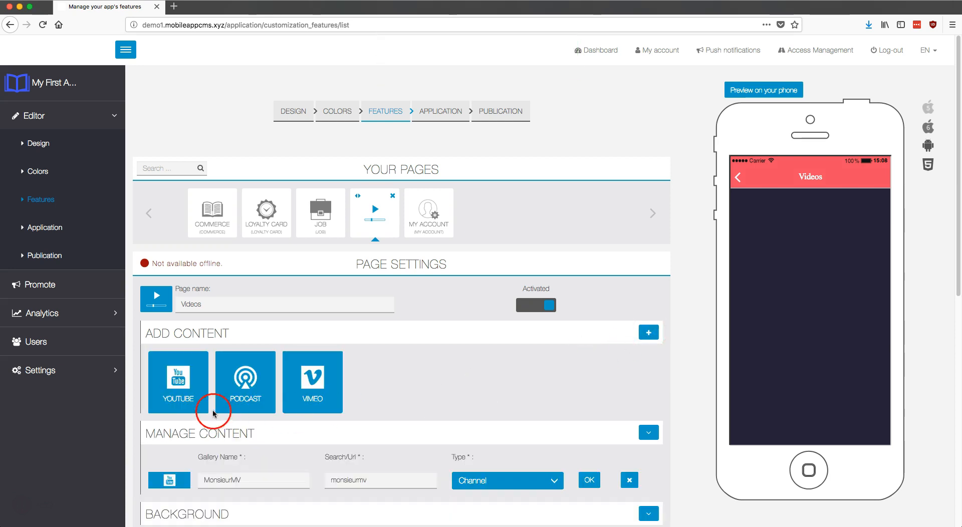
click(234, 379)
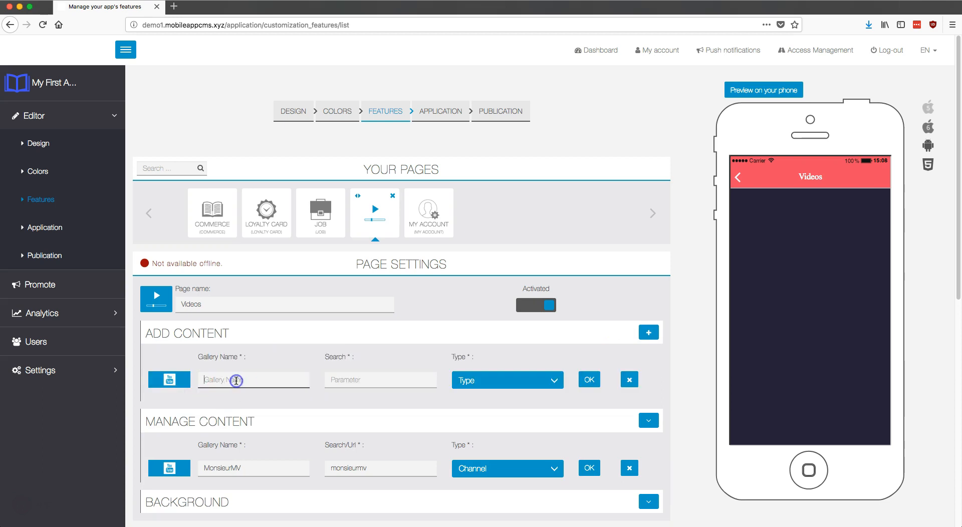
text(Search Zelda)
- Set the new gallery's search parameter to Zelda and its type to Search, and save it
click(352, 380)
text(Ze)
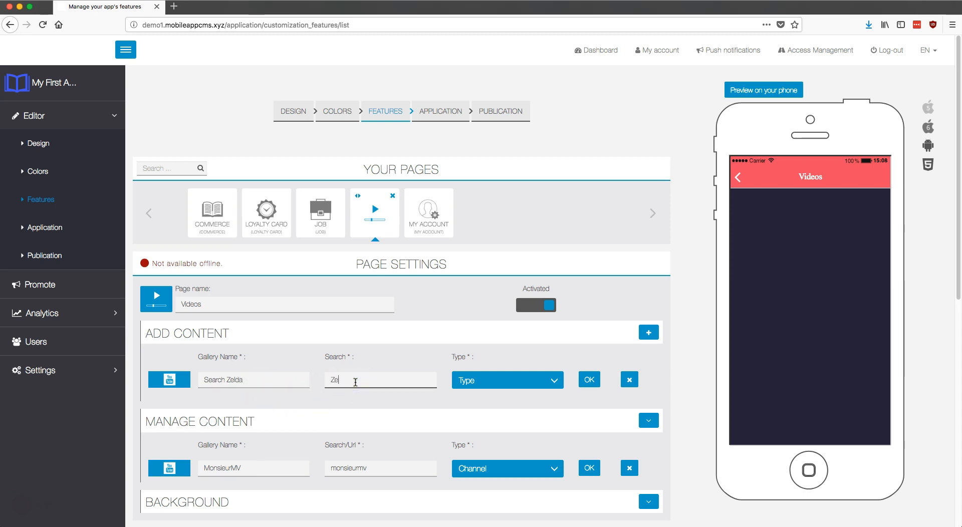
click(501, 381)
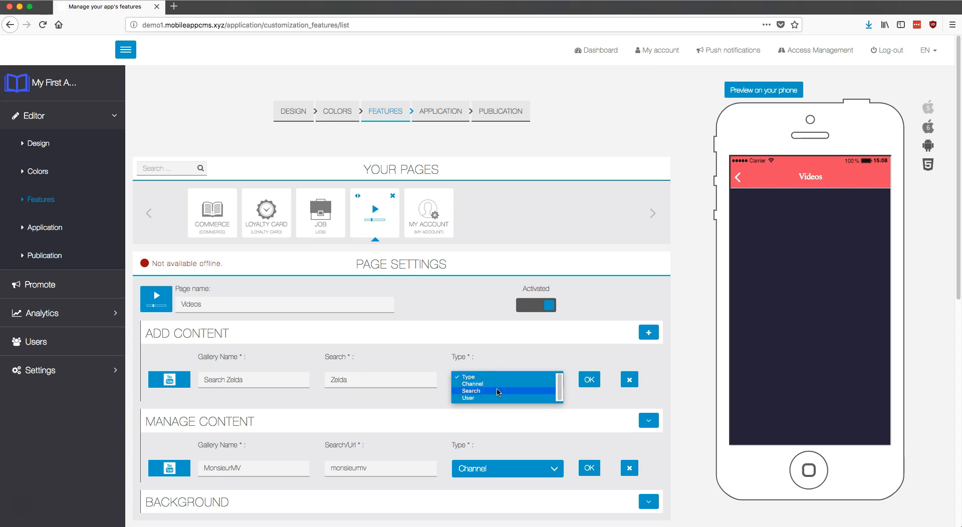
click(498, 391)
click(588, 381)
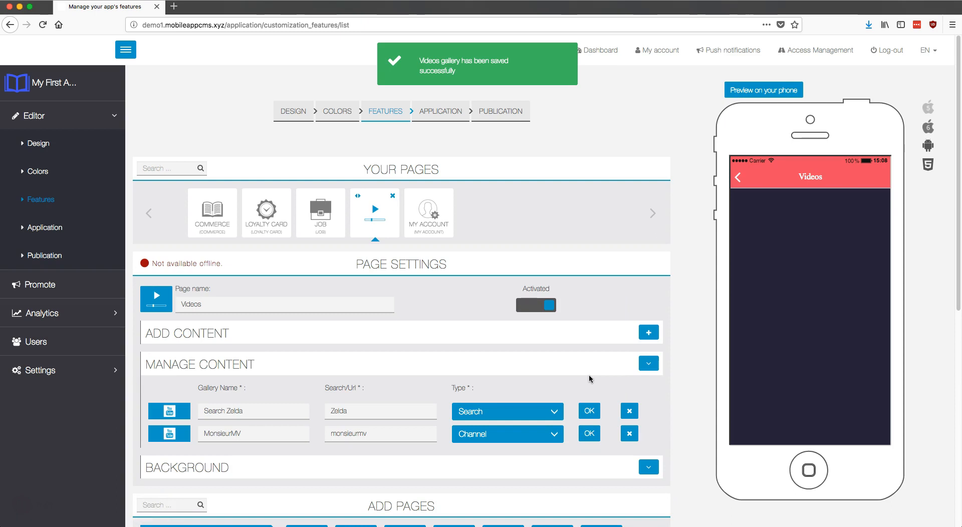
click(592, 371)
- Reload the editor, reopen the Videos page and view the Search Zelda gallery in the phone preview
key(super+r)
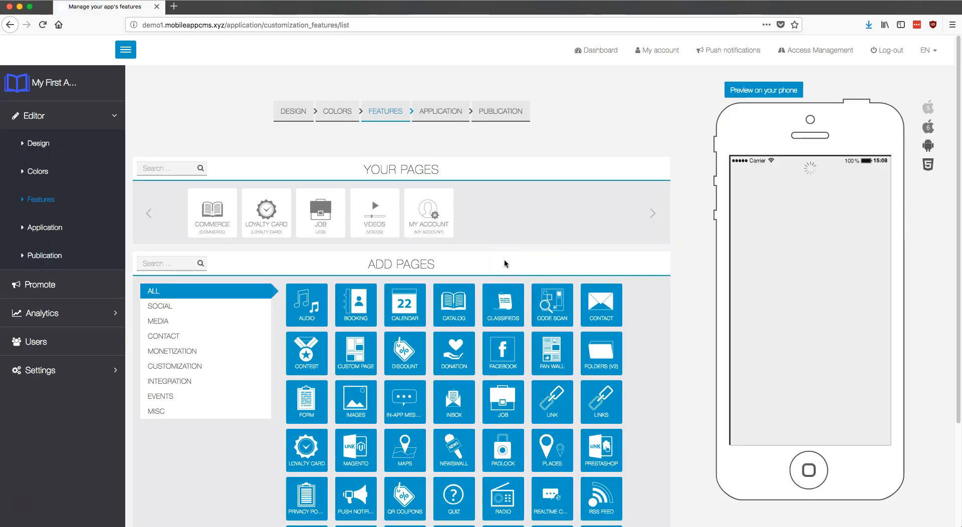
click(375, 219)
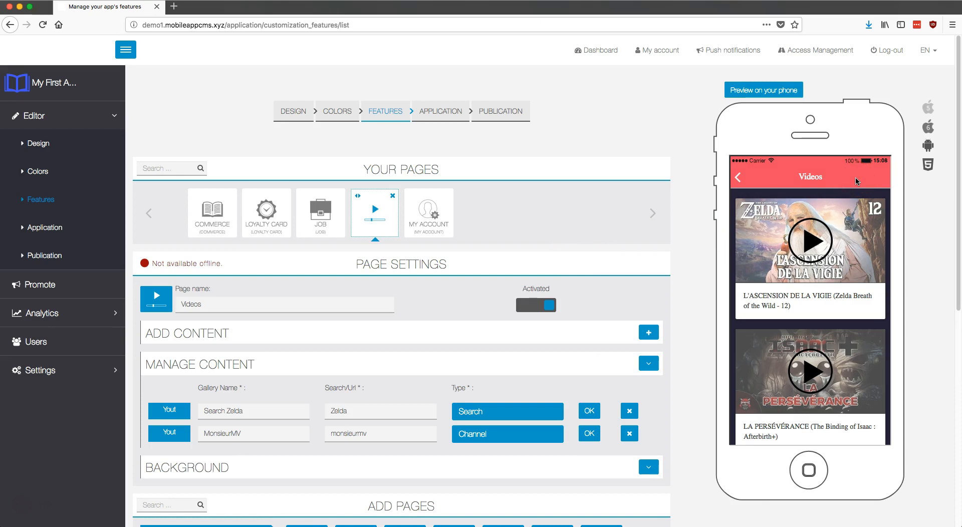
click(886, 177)
click(867, 201)
click(857, 222)
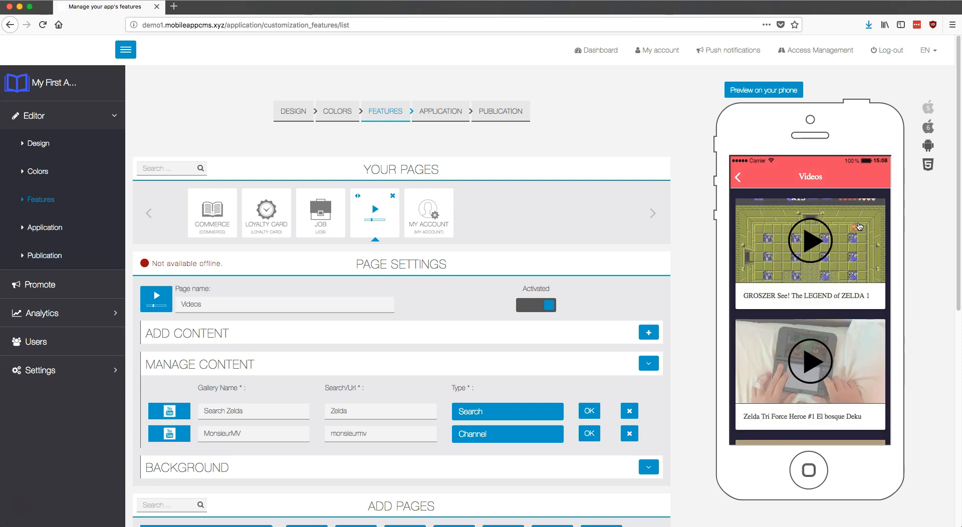
- Start a new podcast gallery on the Videos page and name it Nasa Podcast
click(654, 338)
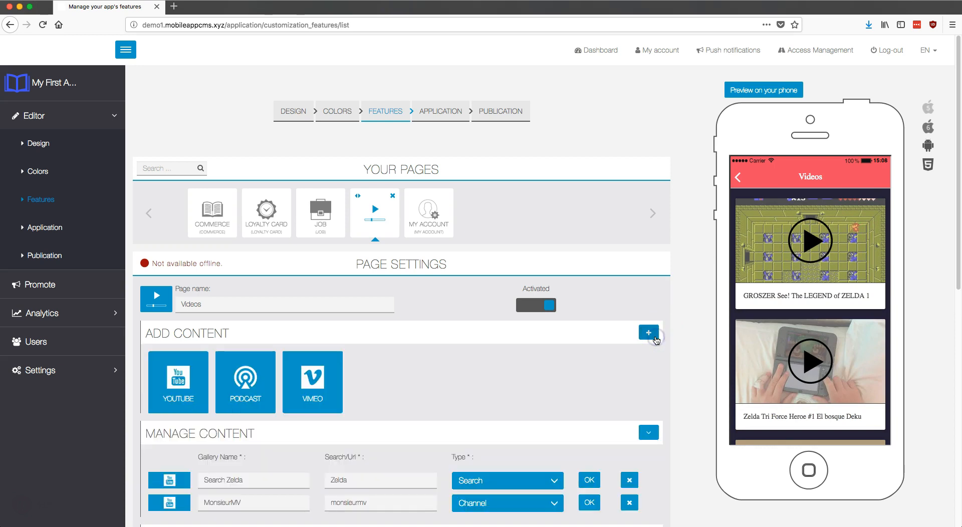
click(375, 331)
click(245, 379)
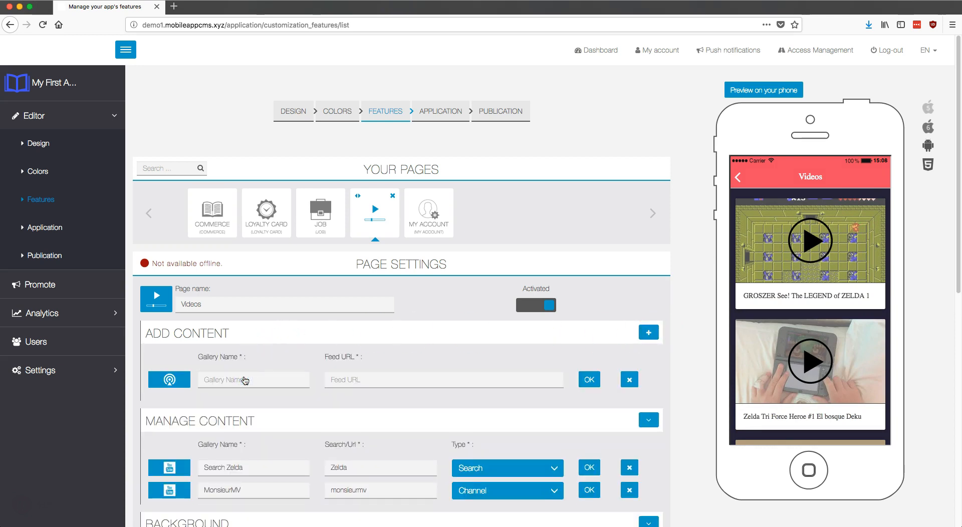
text(Nasa Podcast)
click(272, 359)
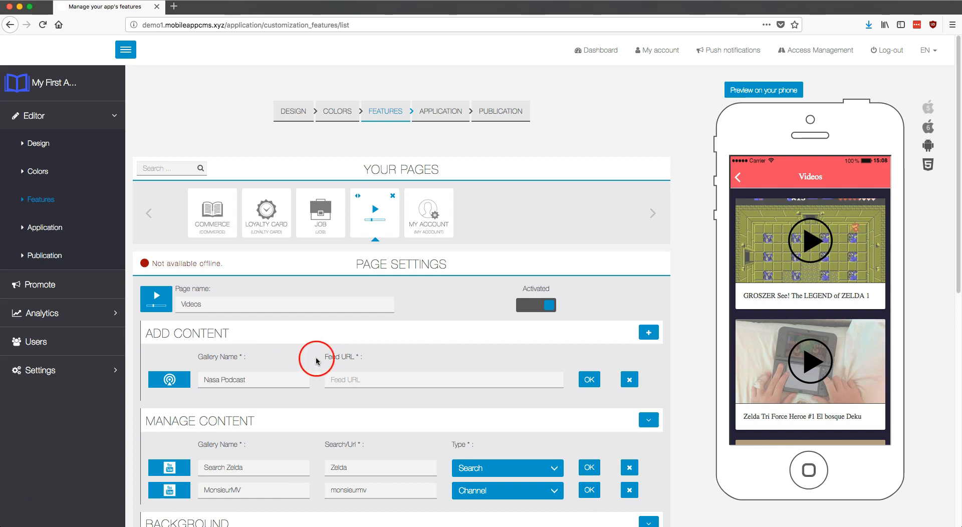
click(379, 382)
text(https://www.nasa.gov/rss/dyn/NASAcast_vodcast.rss)
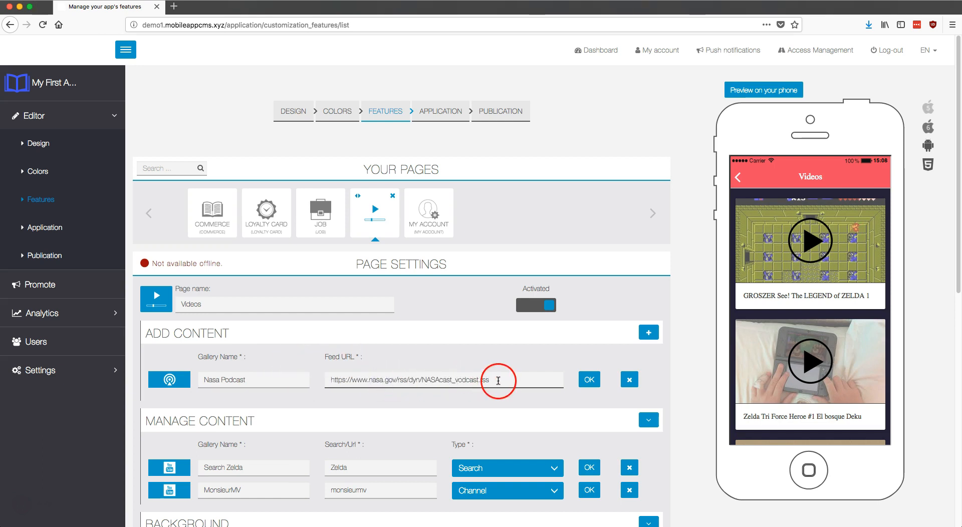
click(587, 380)
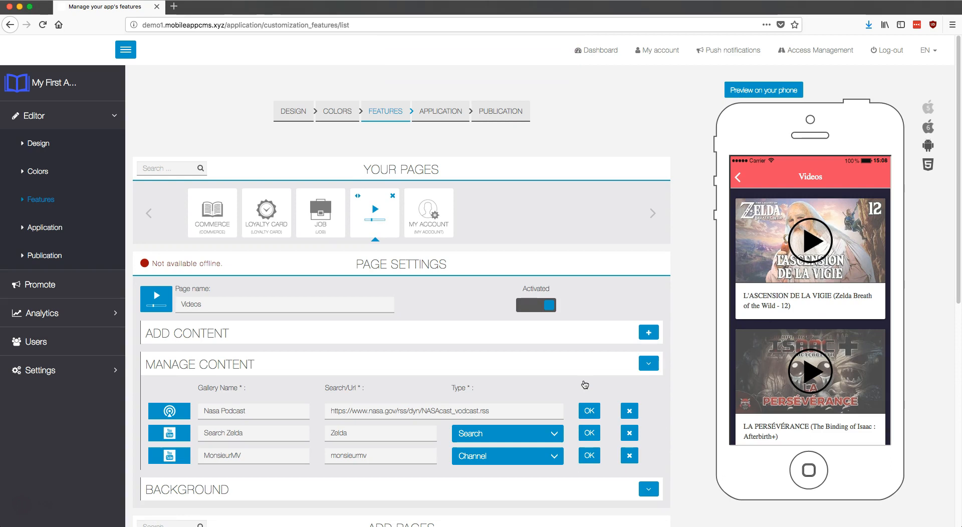
- Start a new Vimeo gallery on the Videos page and name it NASA Video
click(648, 333)
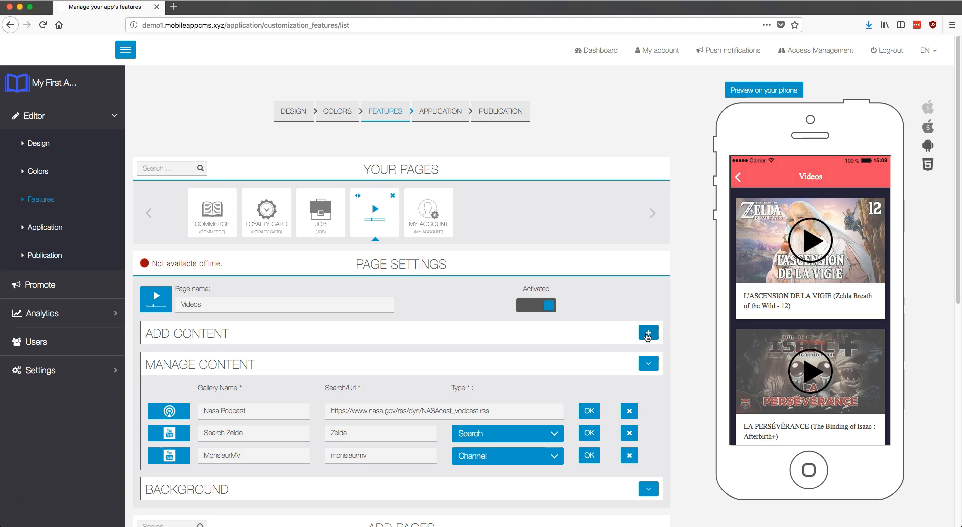
click(647, 333)
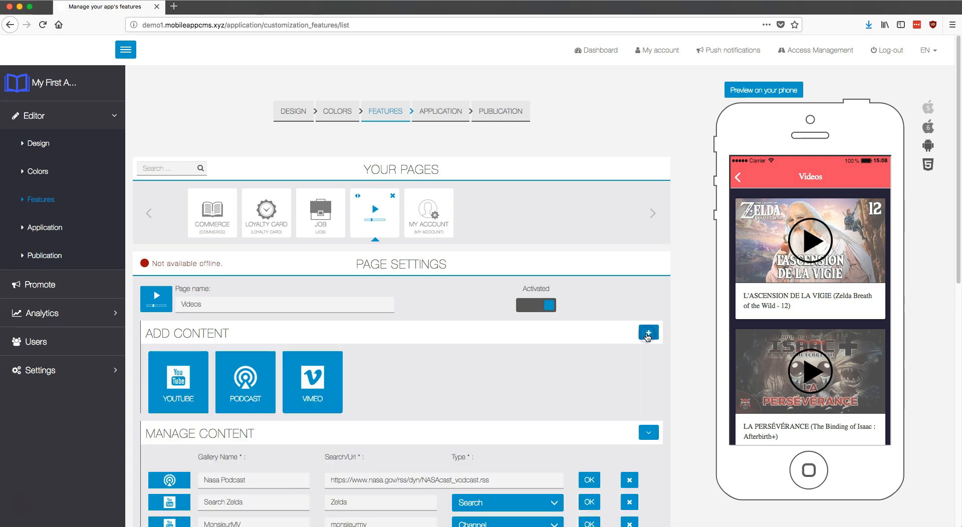
click(331, 389)
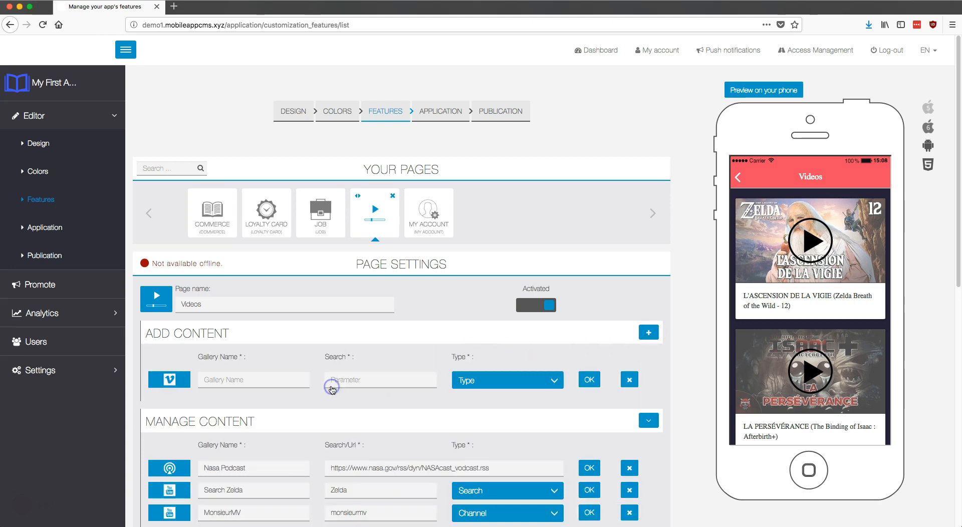
click(352, 360)
click(280, 372)
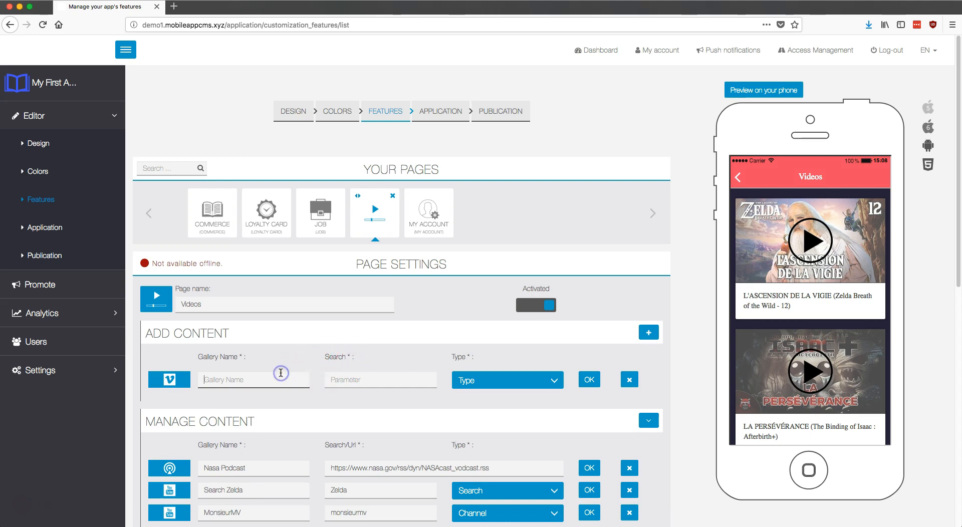
text(NASA)
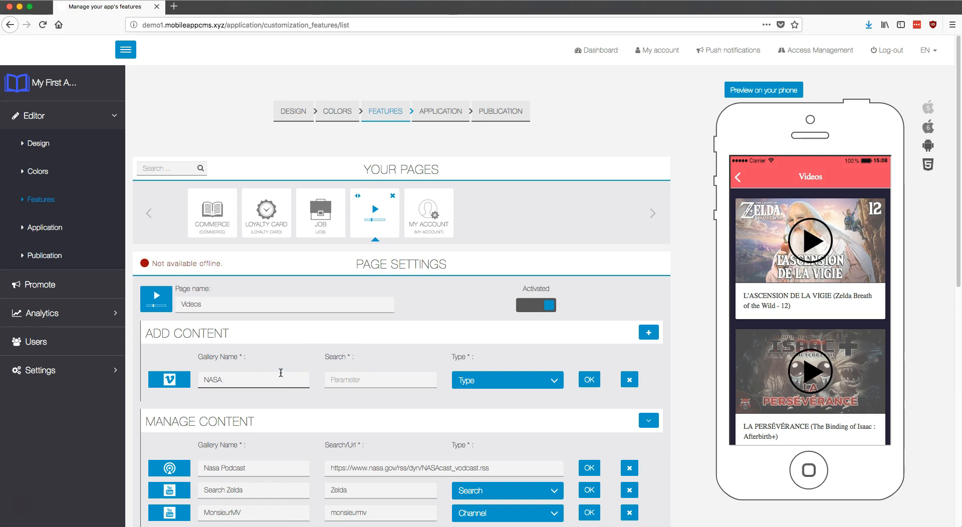
text( Video)
click(360, 376)
text(https://vimeo.com/scienceatnasa)
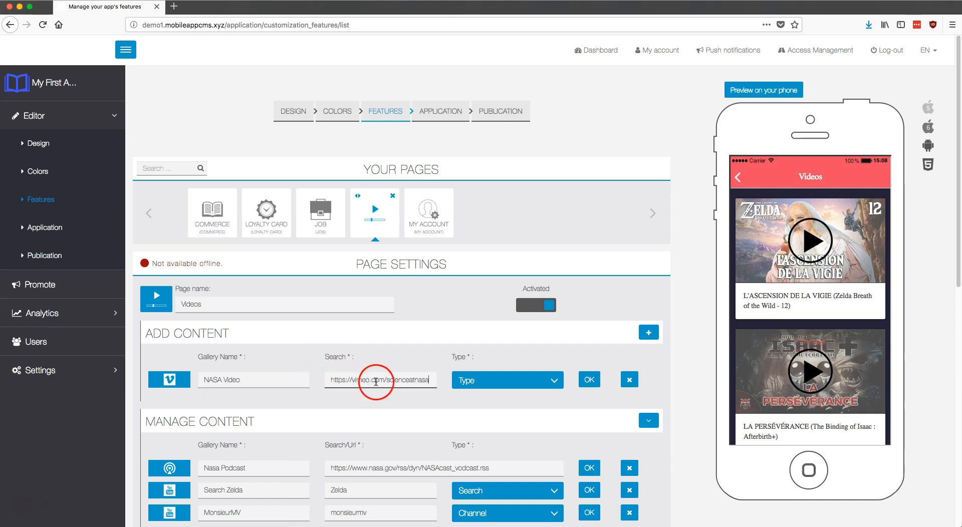
drag(385, 381, 310, 380)
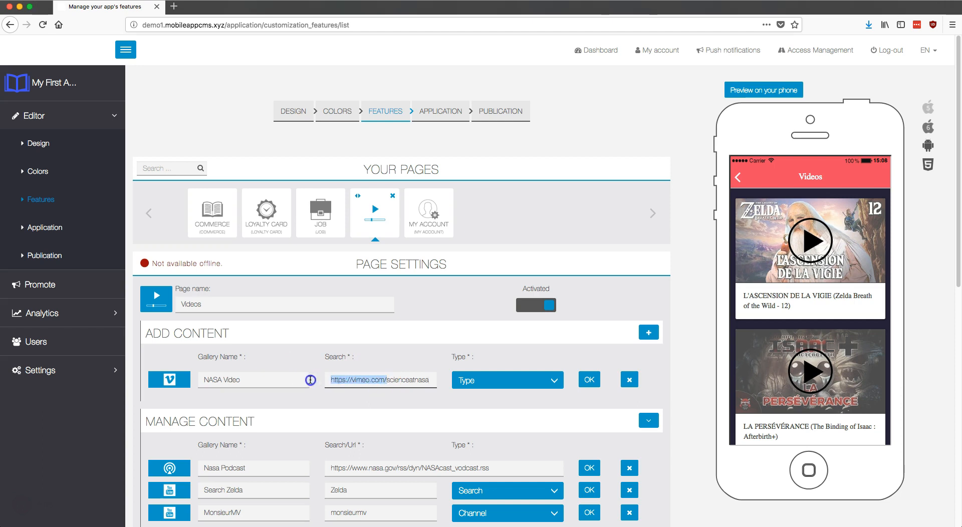
key(BackSpace)
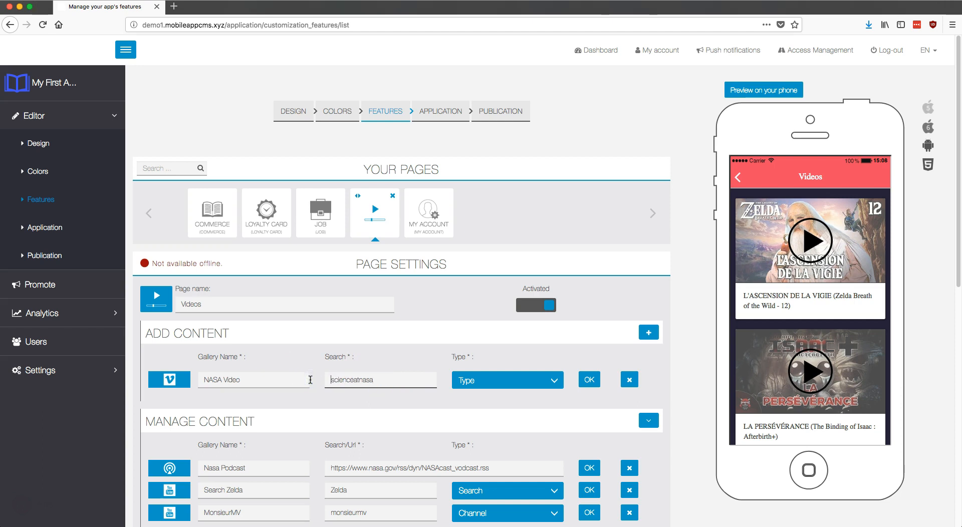
- Set the NASA Video gallery's type to User and save the gallery
click(468, 379)
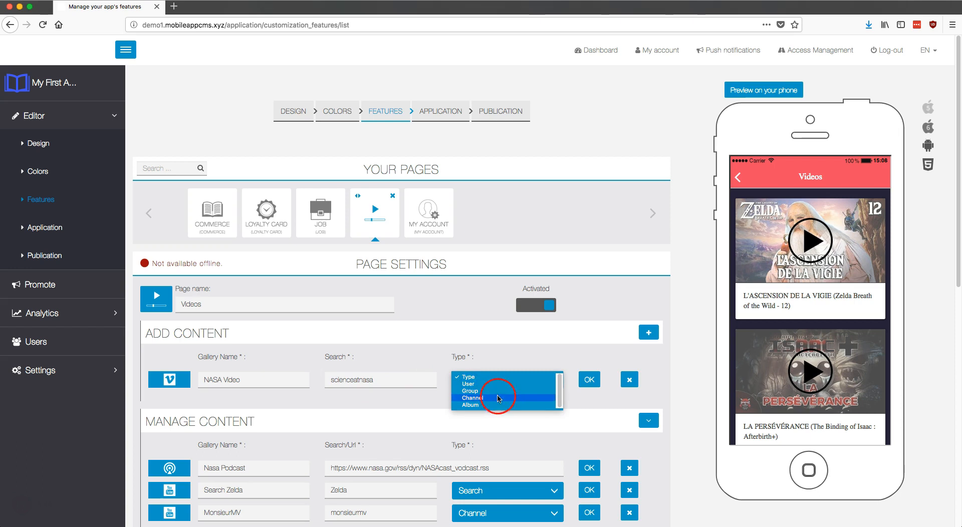
click(499, 384)
click(590, 381)
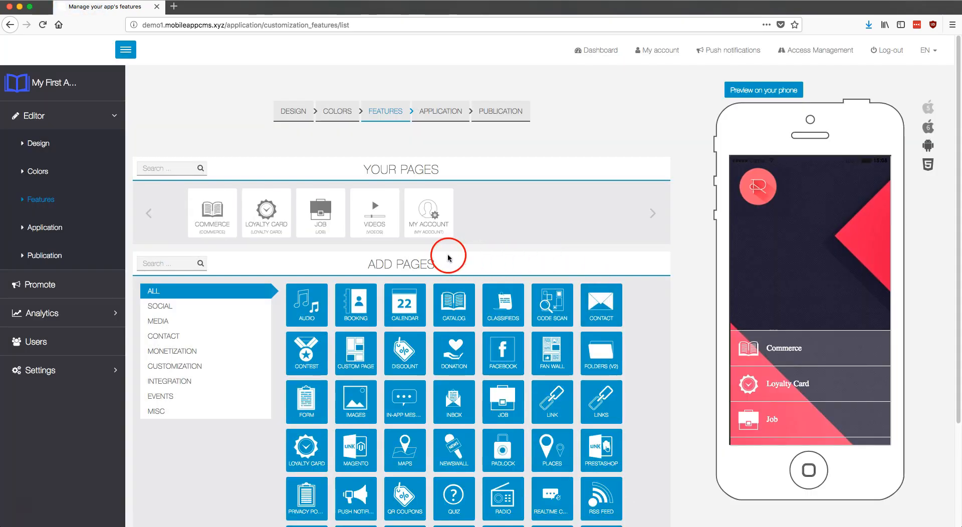
- Reopen the Videos page and view the Nasa Podcast and NASA Video galleries in the phone preview
click(375, 217)
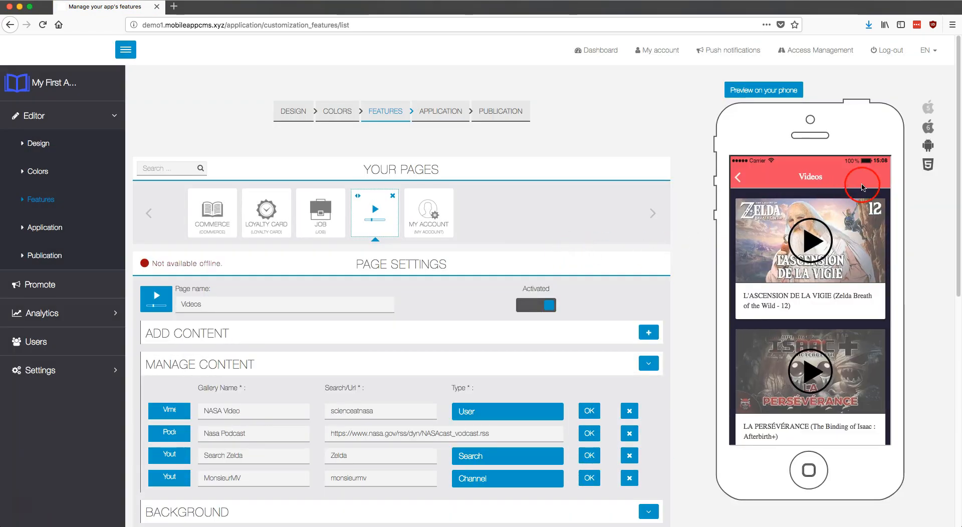
click(884, 181)
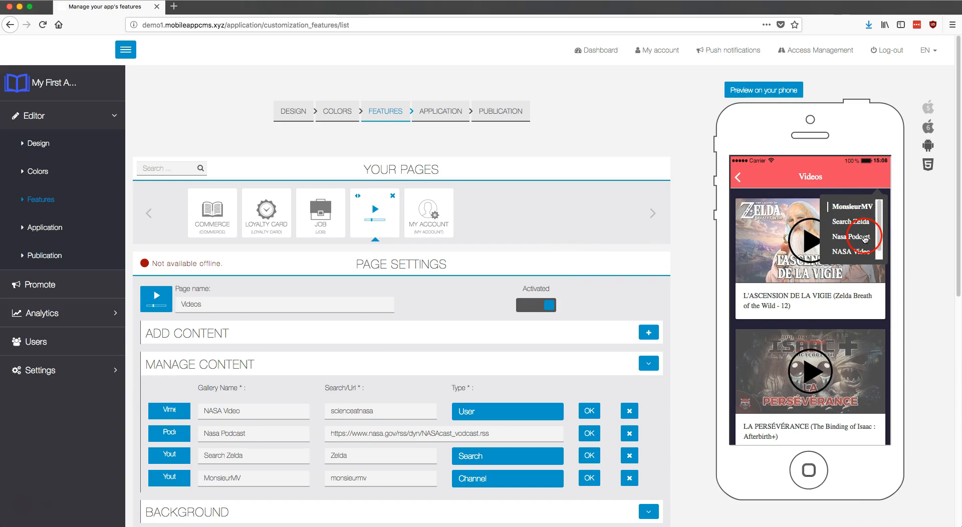
click(863, 239)
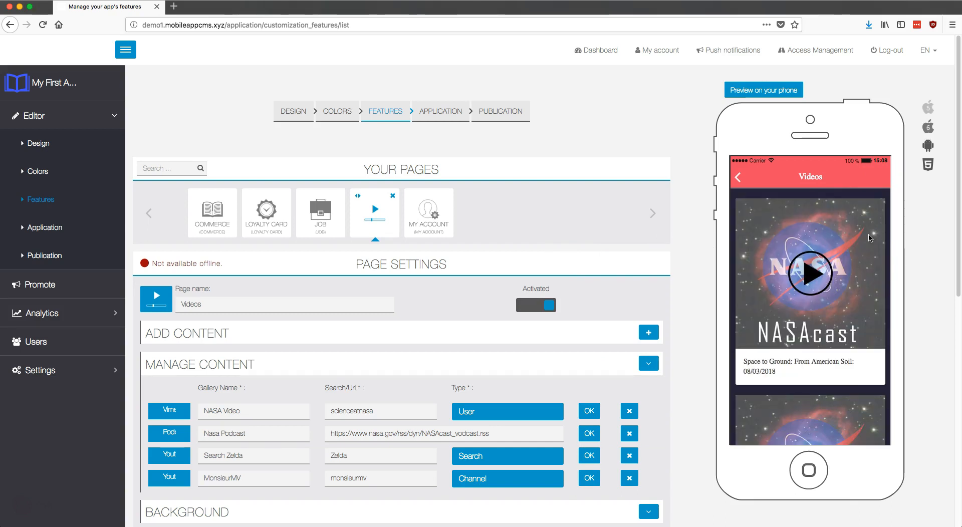
click(886, 181)
click(854, 252)
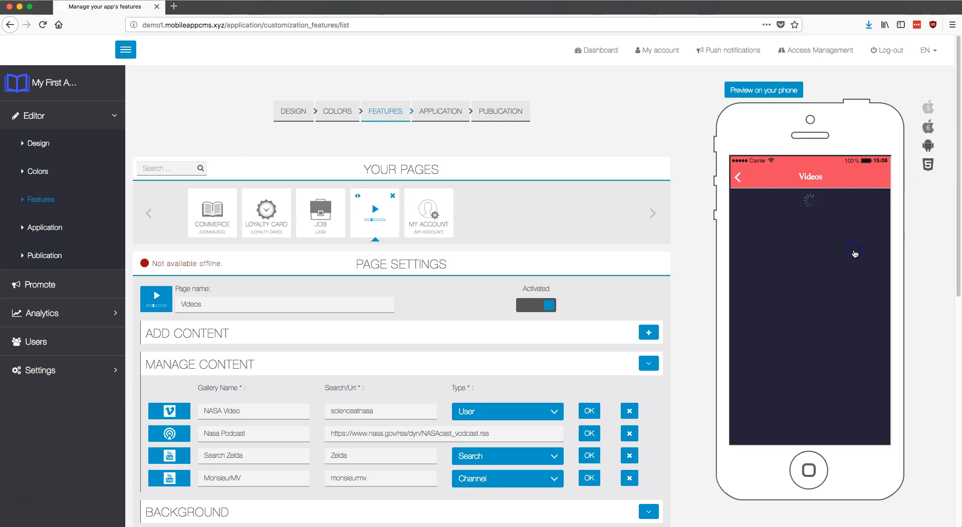